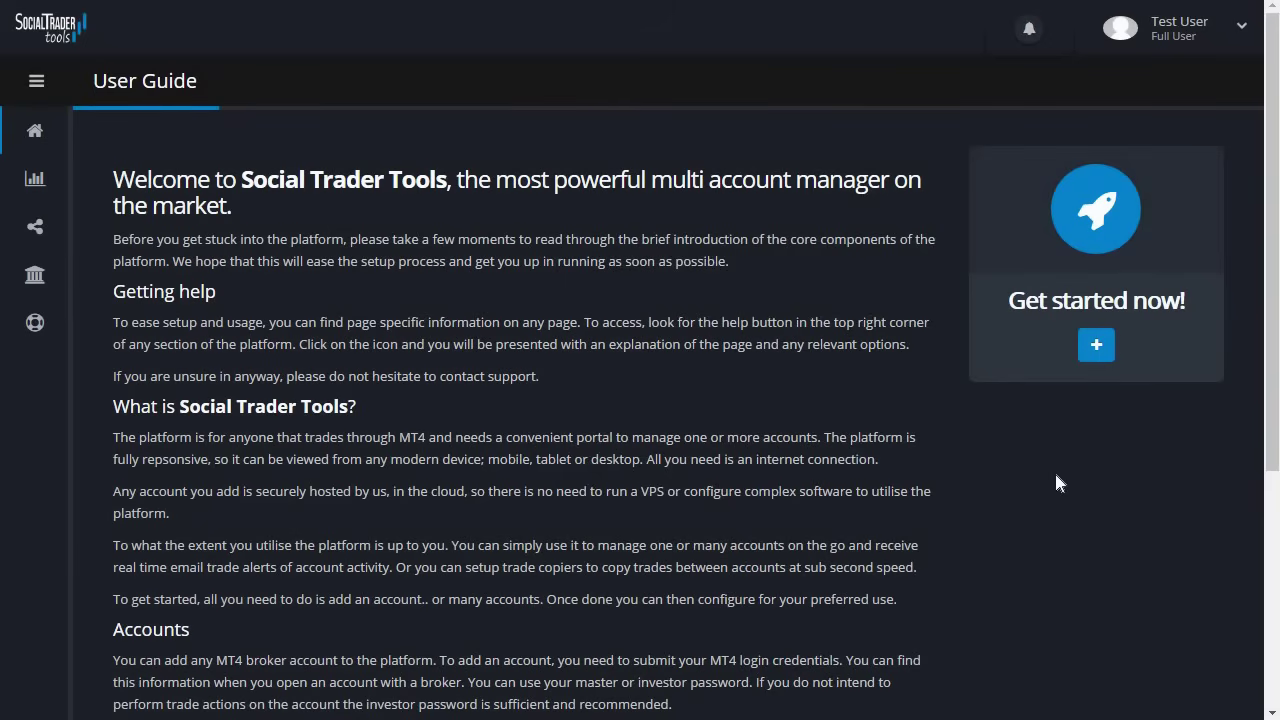
# - Open the Add Account form from the Accounts > Manage page
pyautogui.click(62, 181)
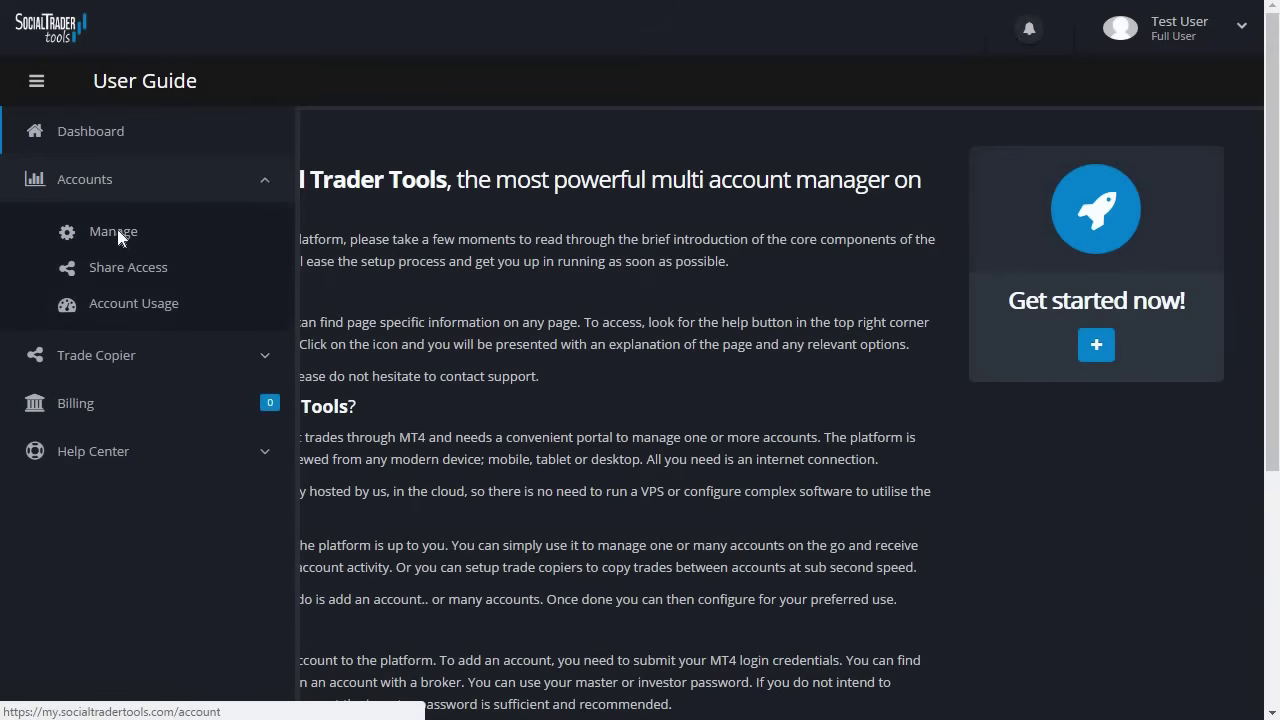
pyautogui.click(115, 232)
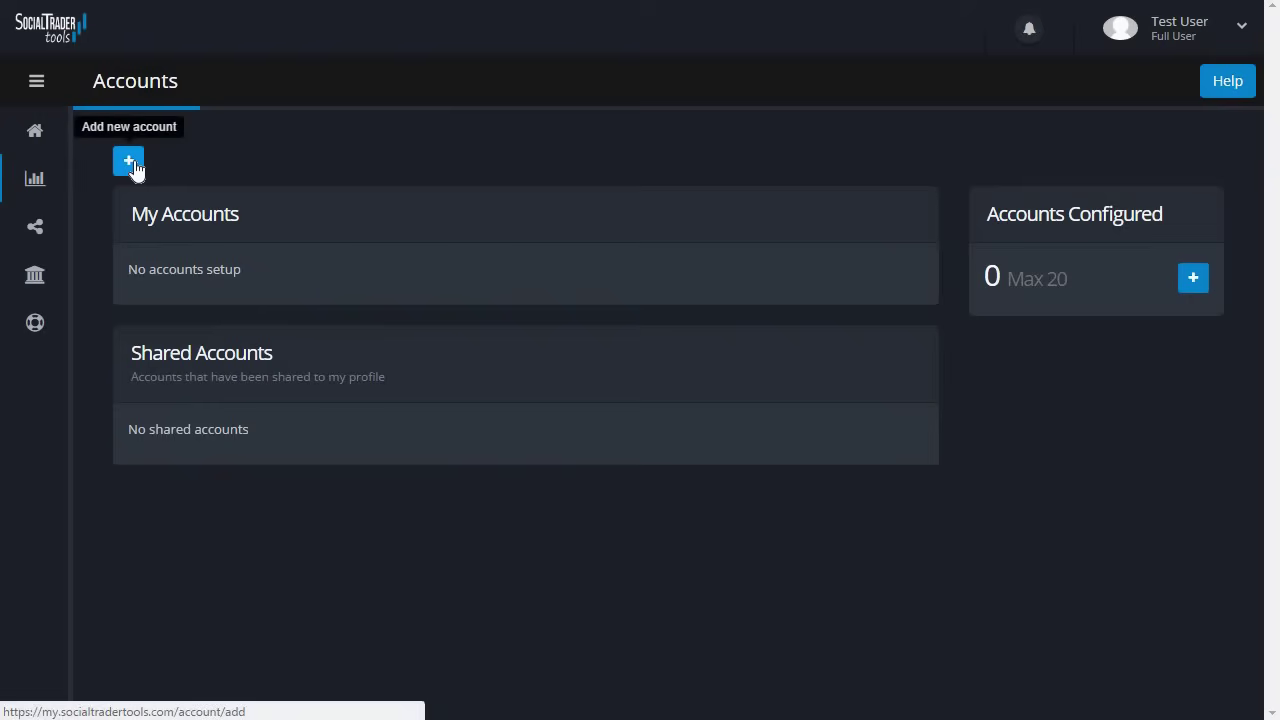
pyautogui.click(129, 163)
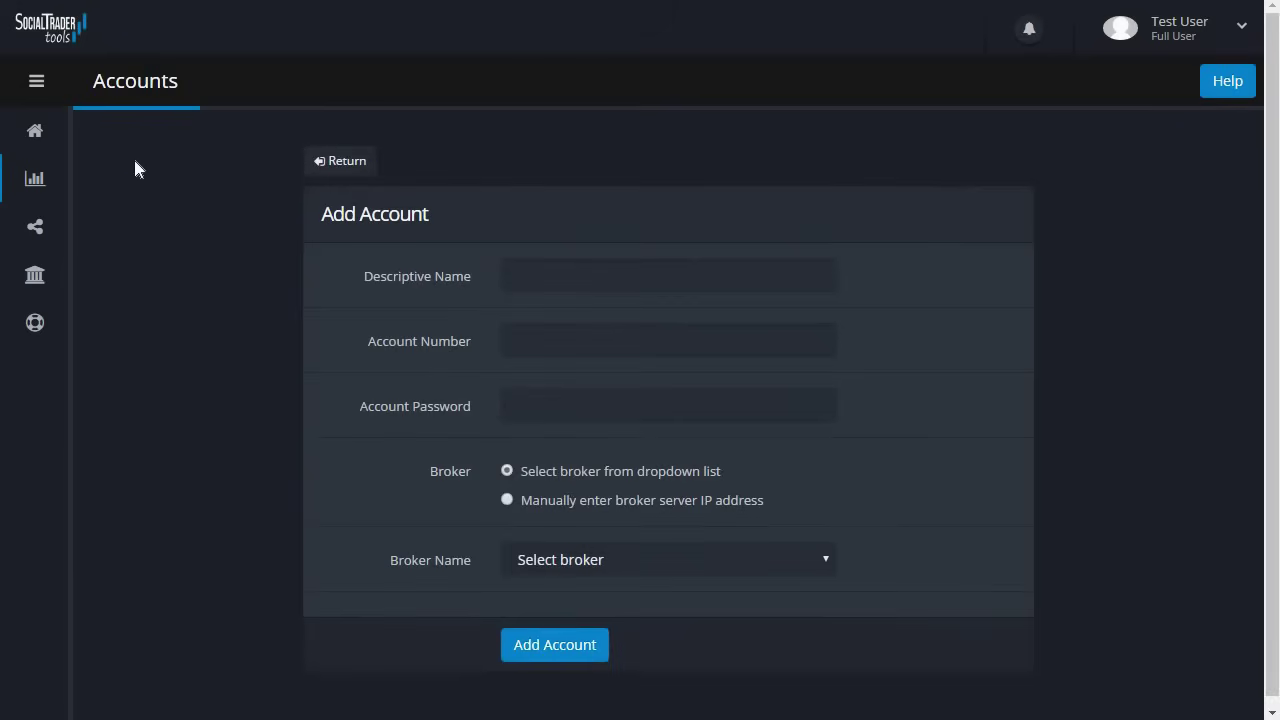
pyautogui.scroll(-1, 899, 230)
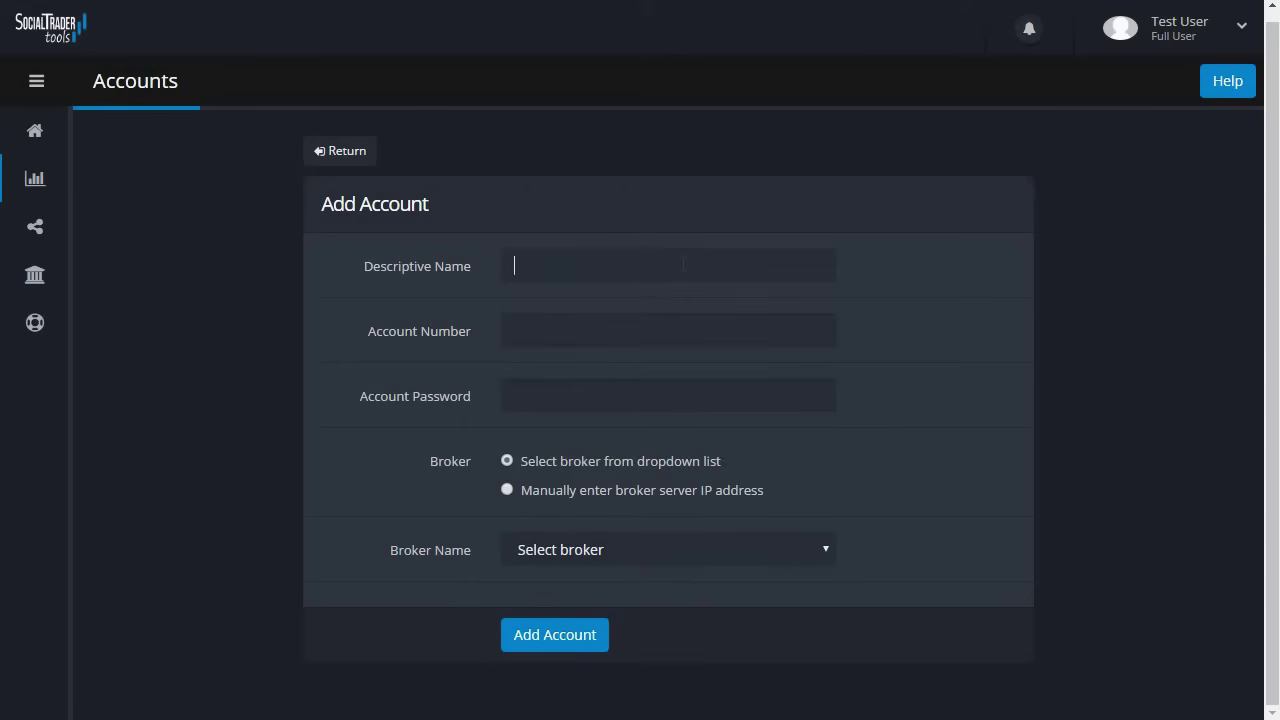
# - Enter the descriptive name 'Swing Trades', the MT4 account number and the account password
pyautogui.write('Swing Trades')
pyautogui.click(686, 330)
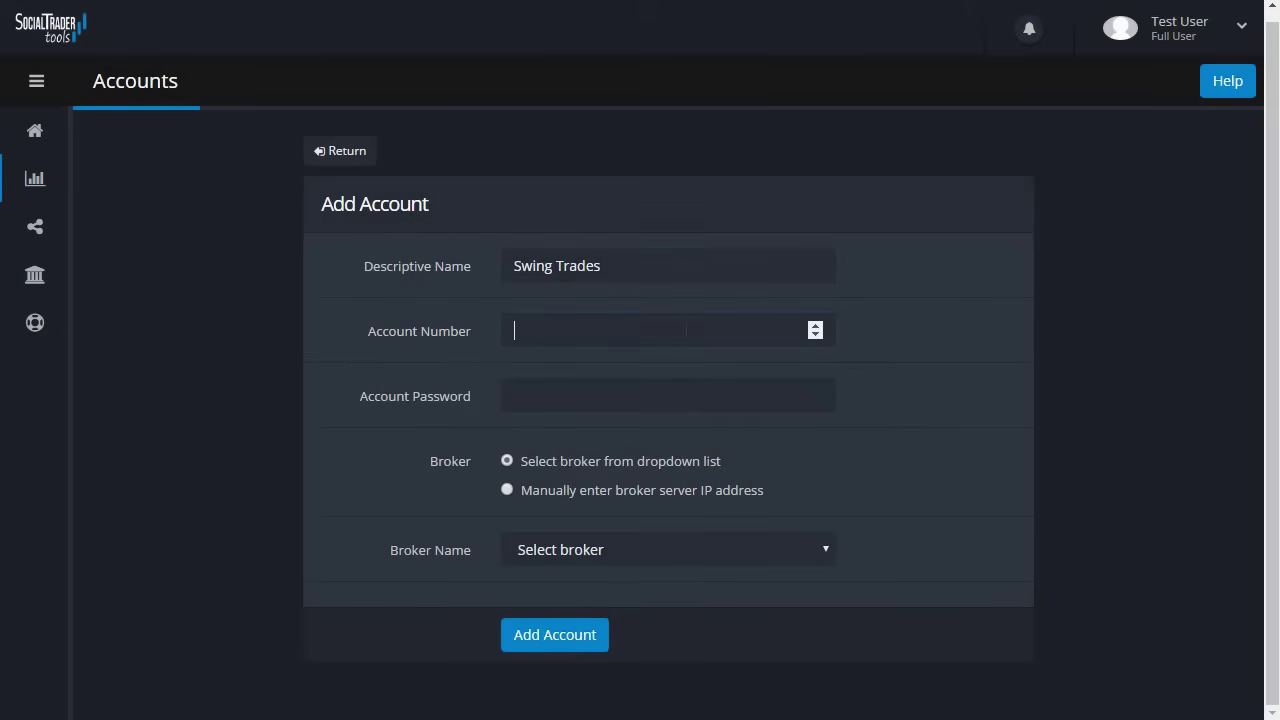
pyautogui.click(697, 393)
pyautogui.write('Test123')
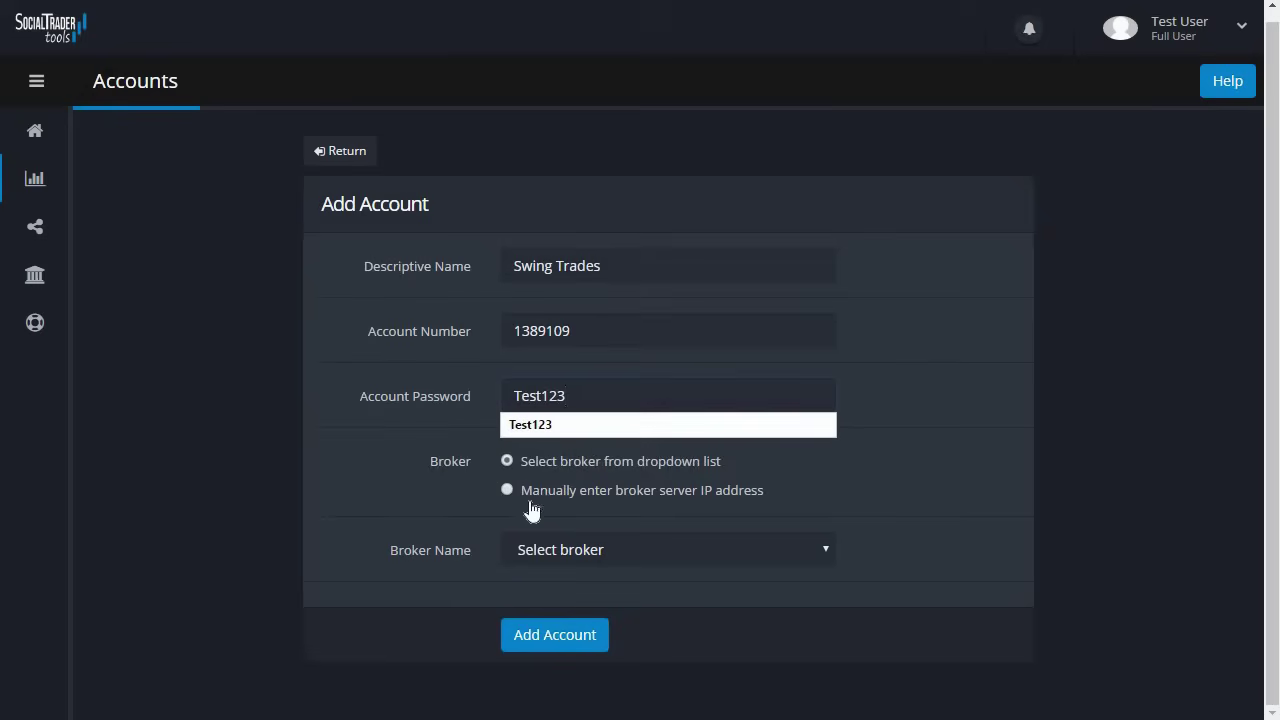
# - Submit the account with broker Axitrader and server AxiTrader-US01-Demo
pyautogui.click(489, 549)
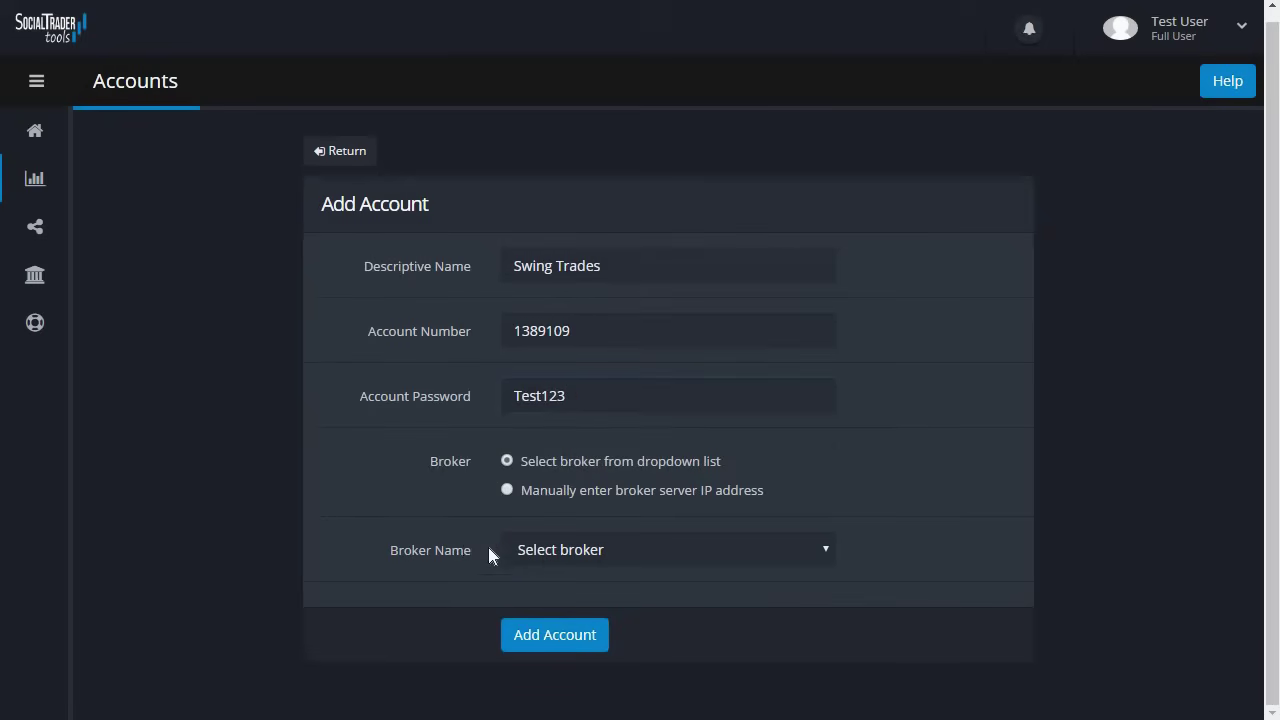
pyautogui.click(612, 553)
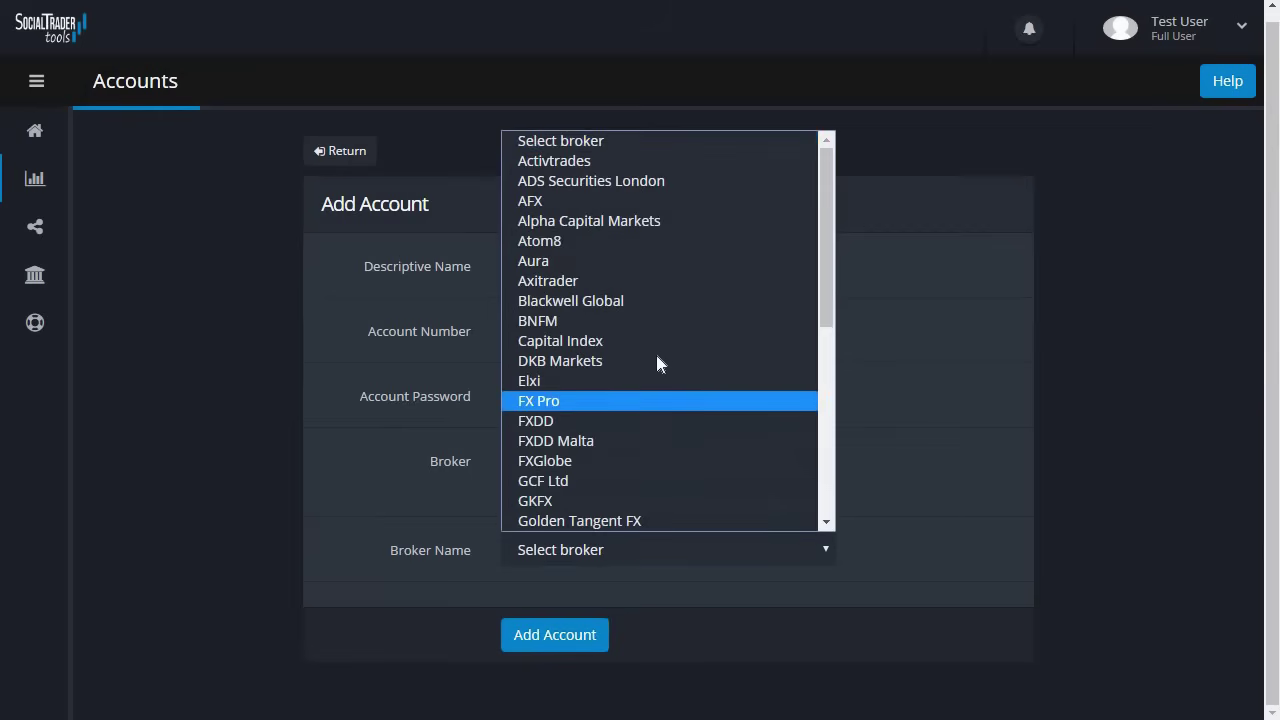
pyautogui.click(650, 280)
pyautogui.scroll(-1, 480, 545)
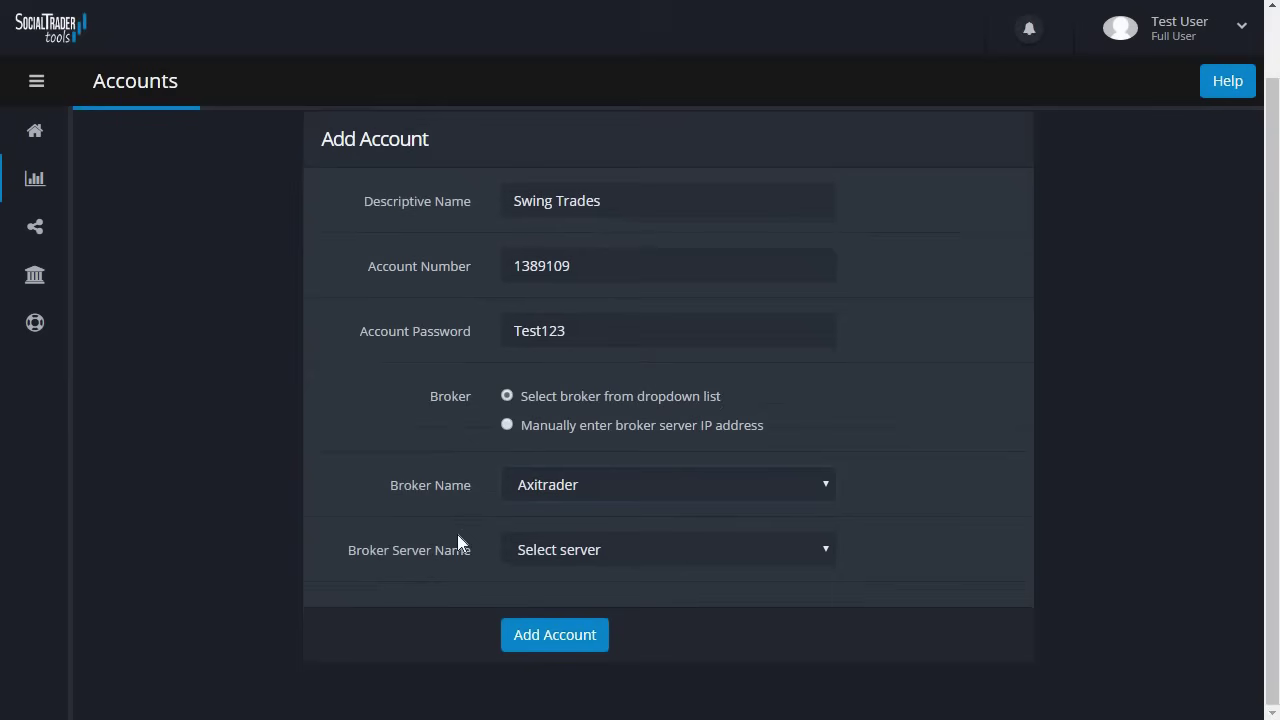
pyautogui.click(713, 554)
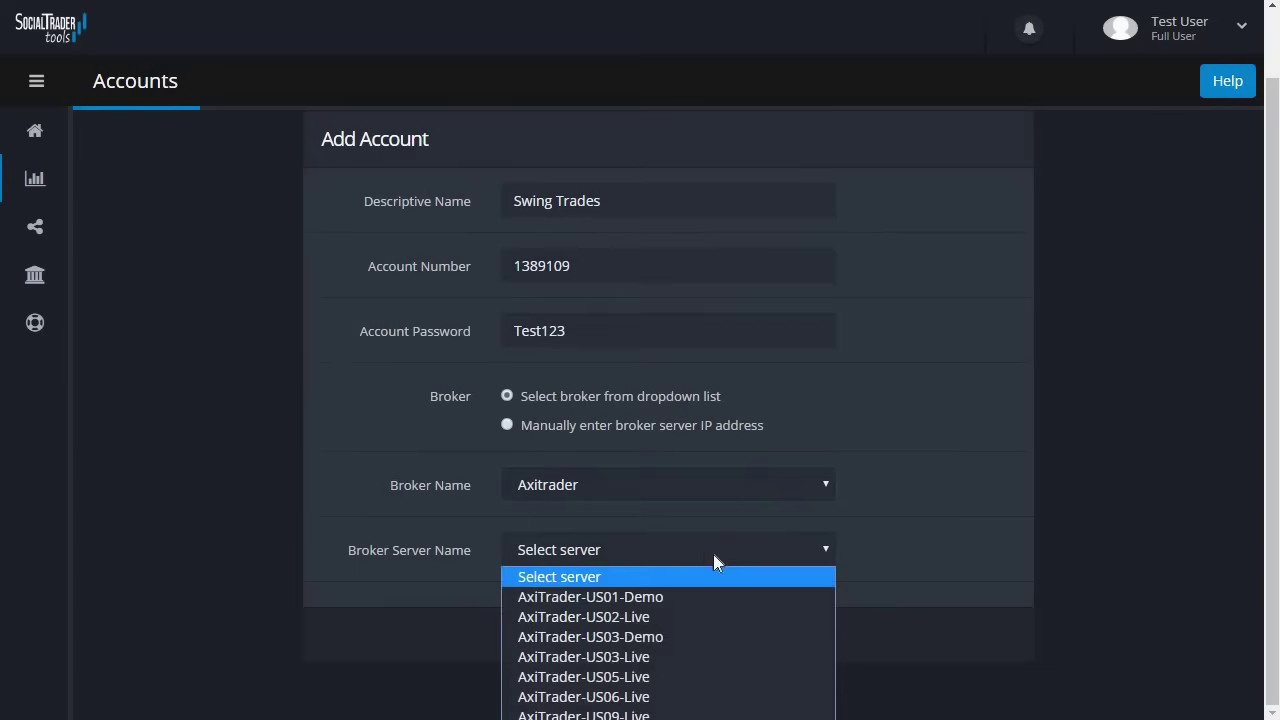
pyautogui.click(757, 598)
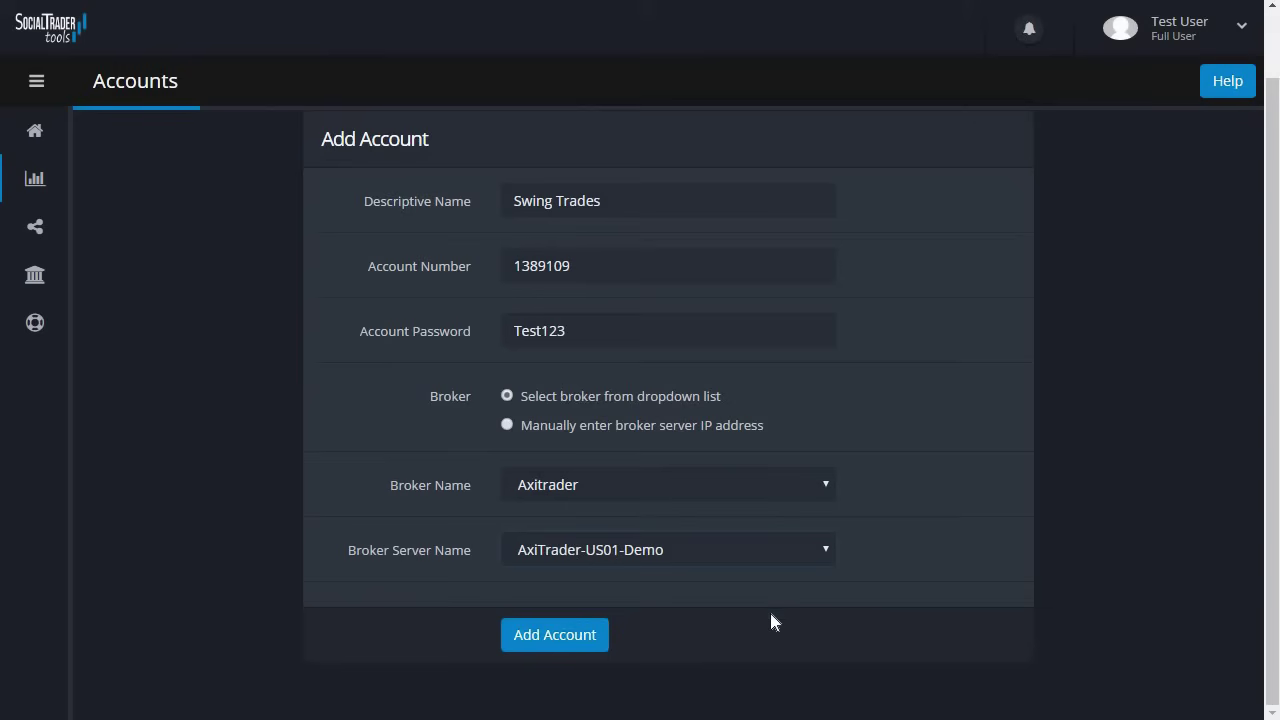
pyautogui.click(557, 634)
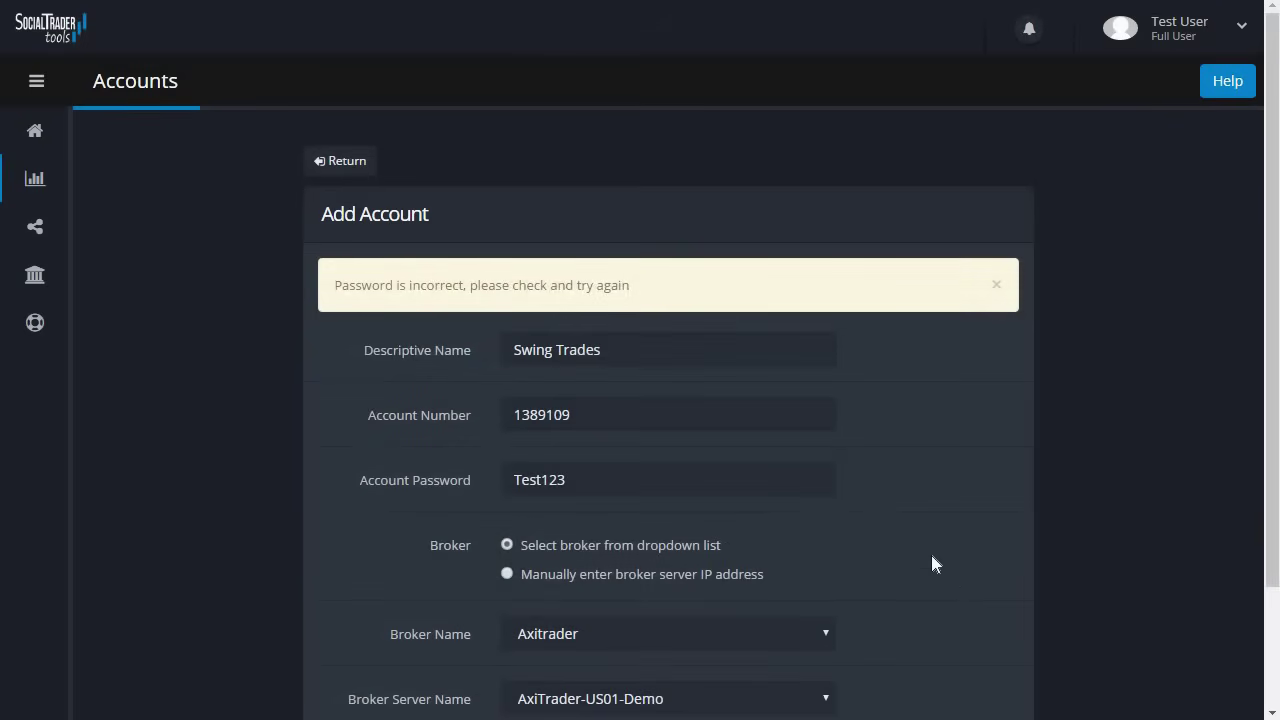
# - Switch the broker to Activtrades with server Activtrades-Demo and resubmit the account
pyautogui.scroll(-3, 930, 550)
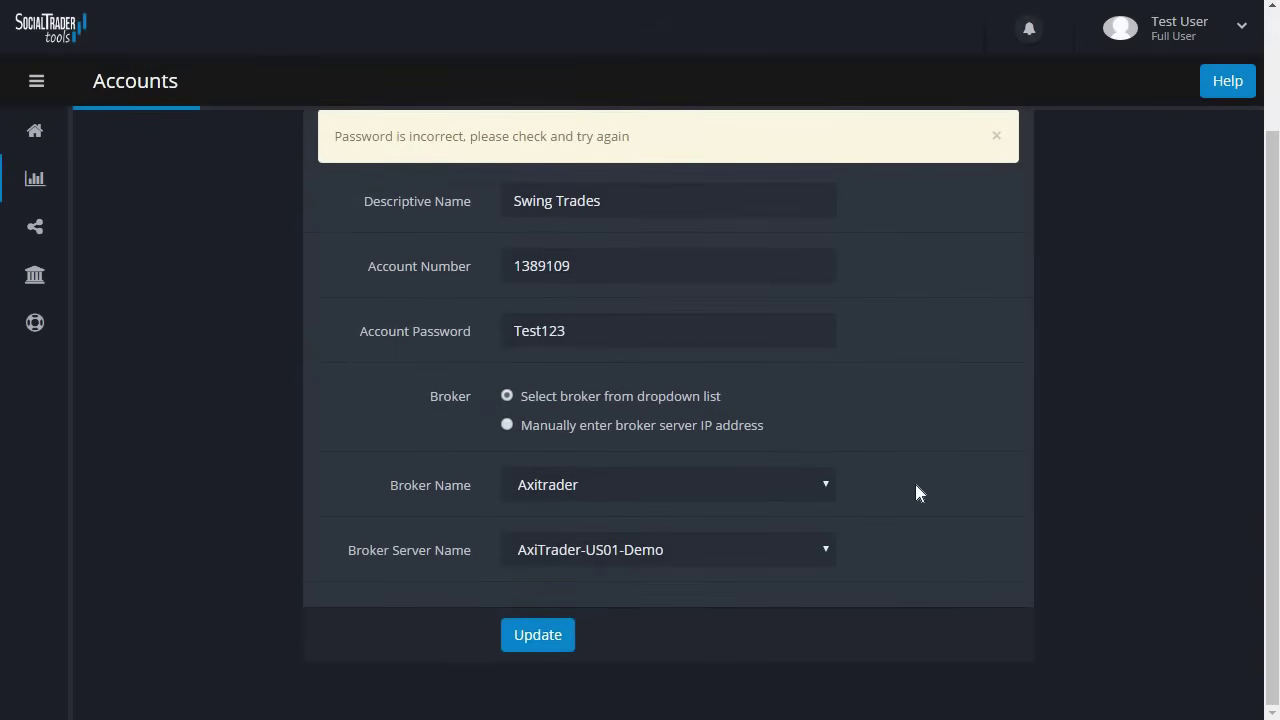
pyautogui.click(795, 485)
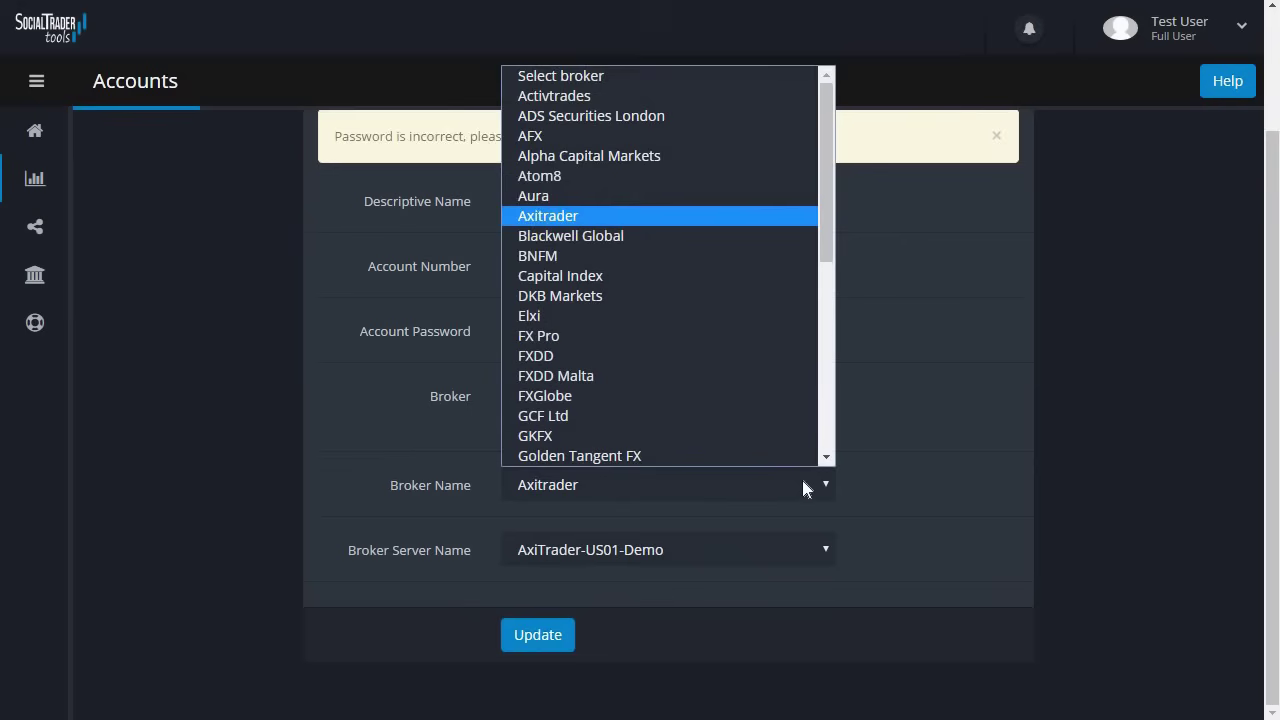
pyautogui.click(650, 98)
pyautogui.click(682, 550)
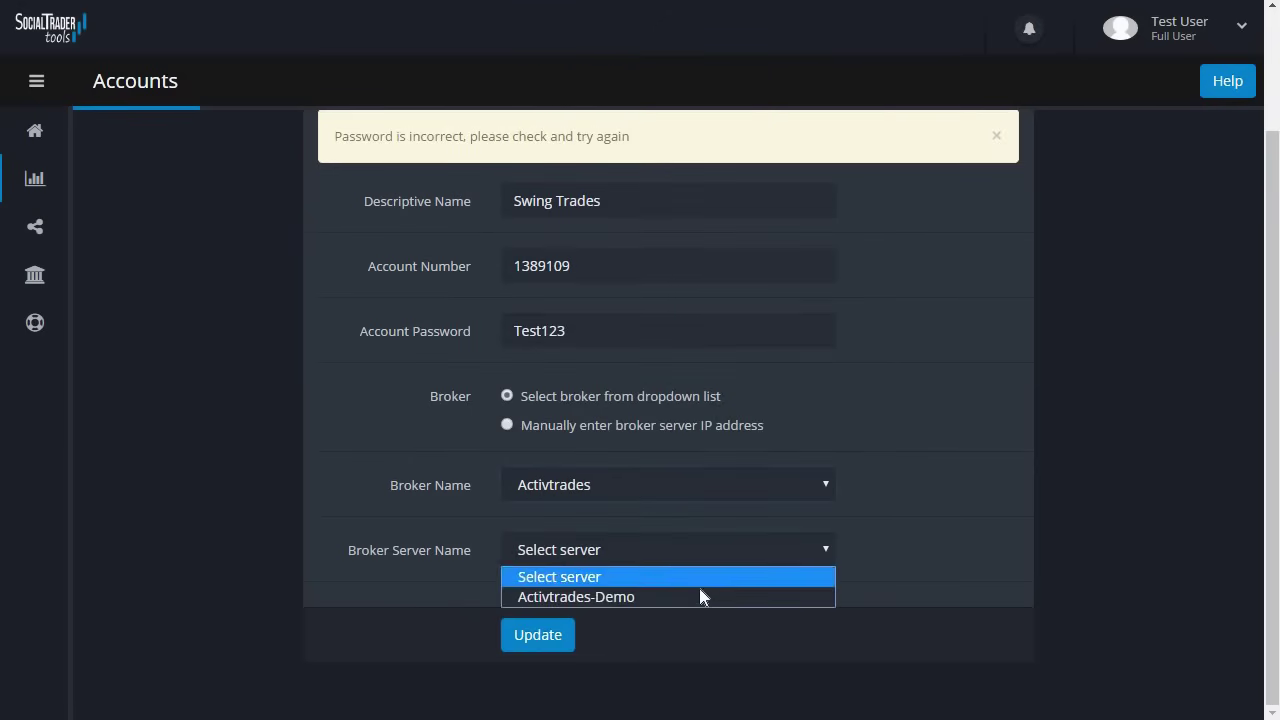
pyautogui.click(703, 598)
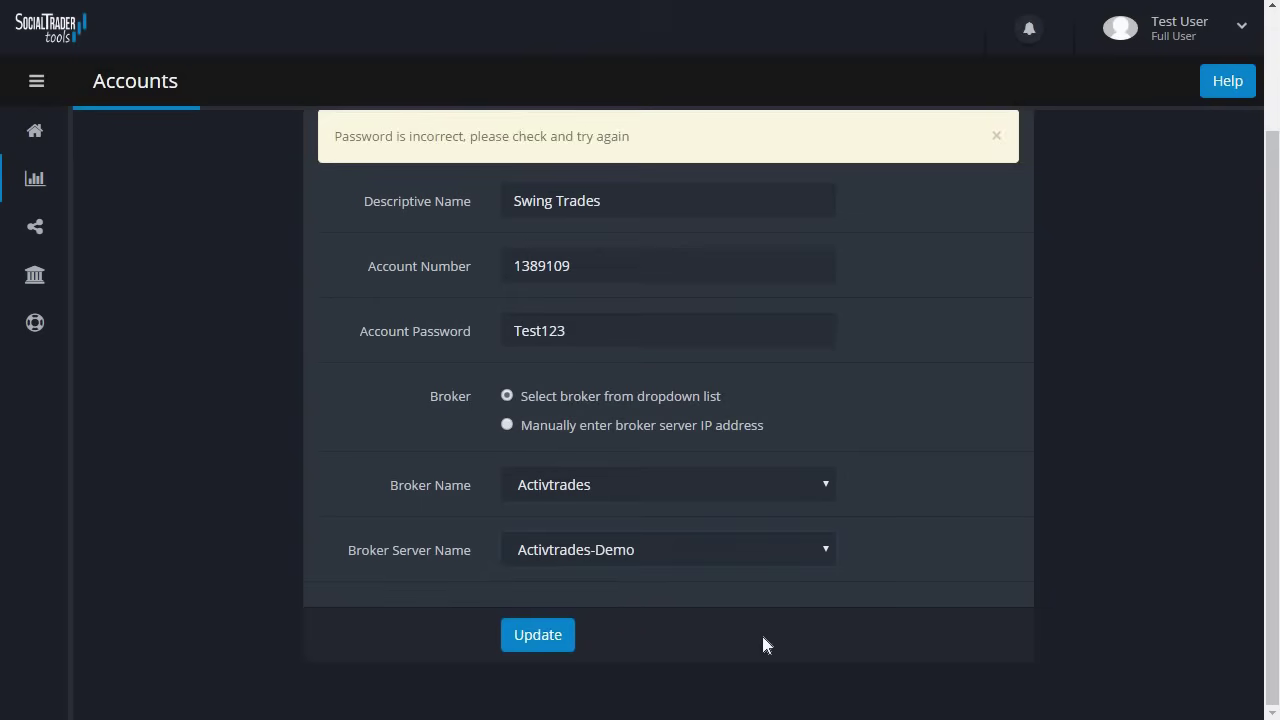
pyautogui.click(538, 641)
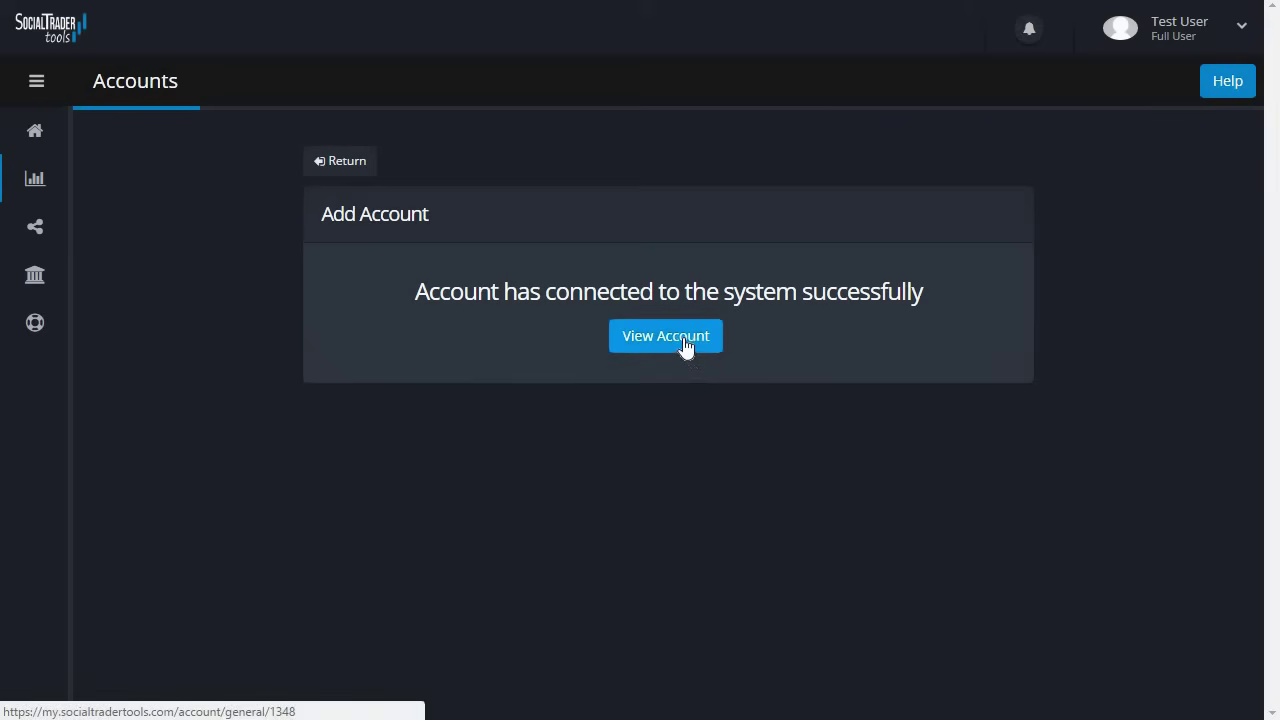
# - Open the Swing Trades account and review its General, Login Credentials and Email Alerts settings
pyautogui.click(684, 341)
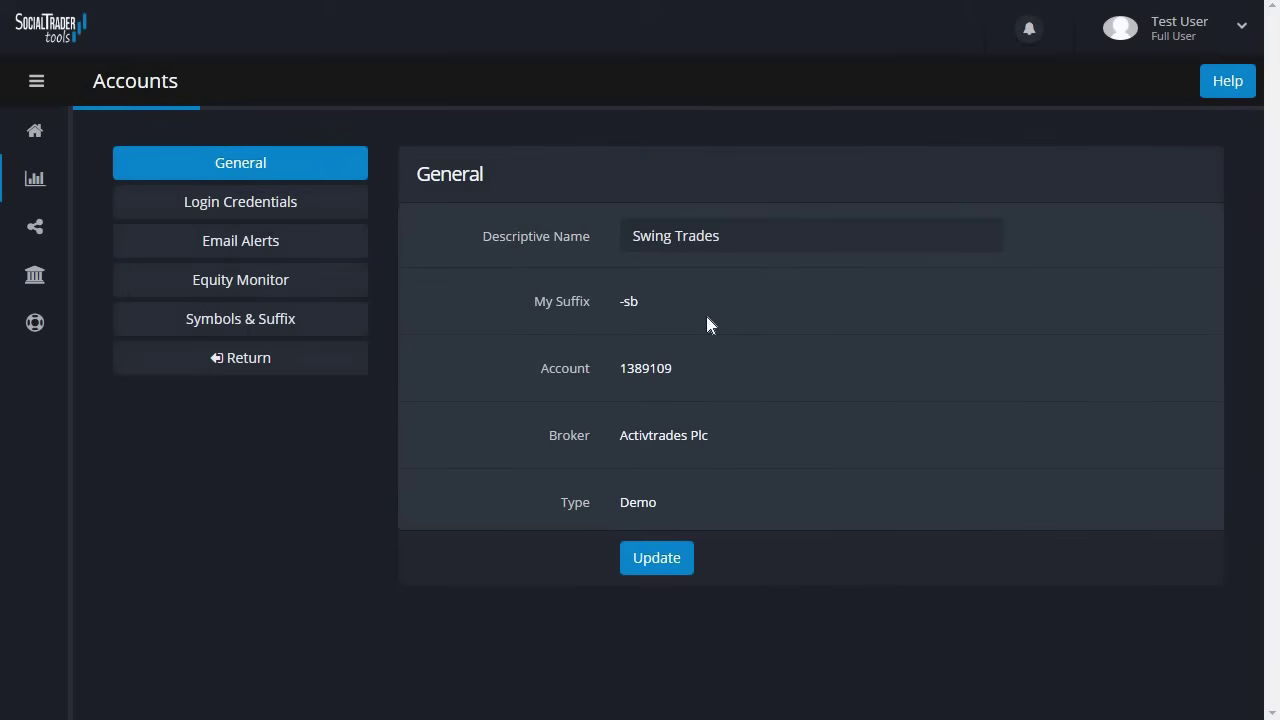
pyautogui.click(345, 210)
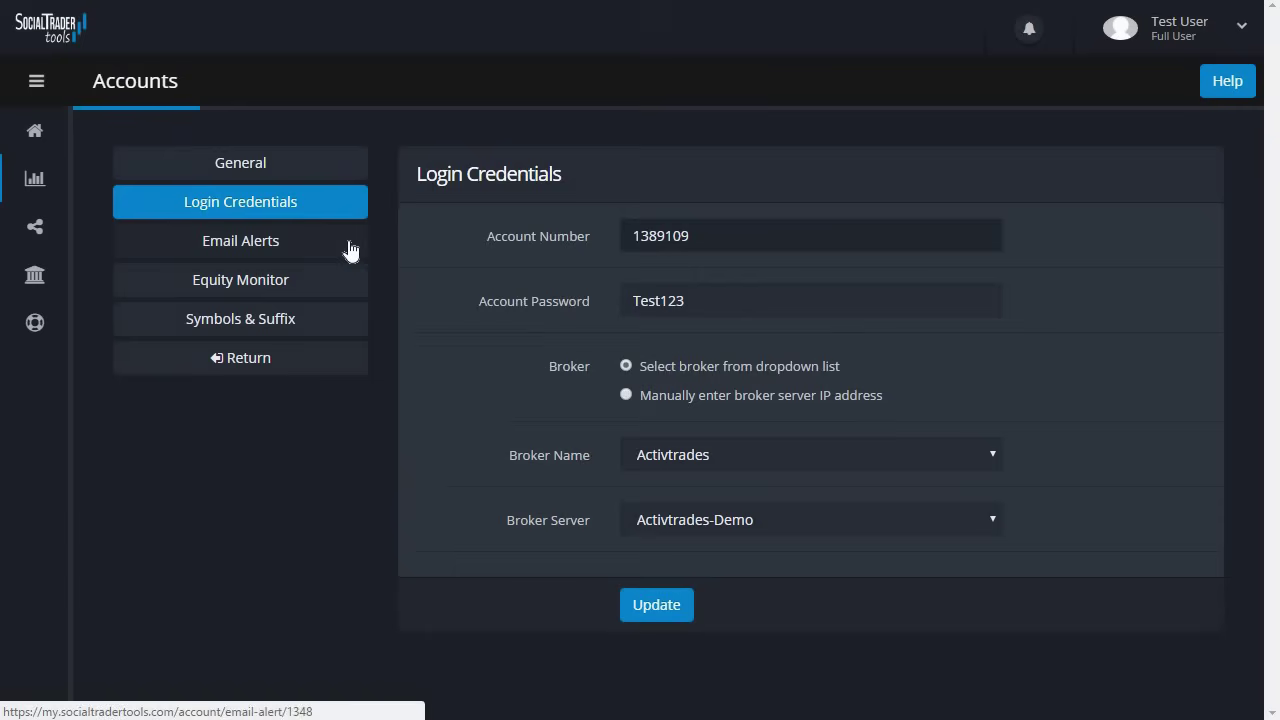
pyautogui.click(349, 249)
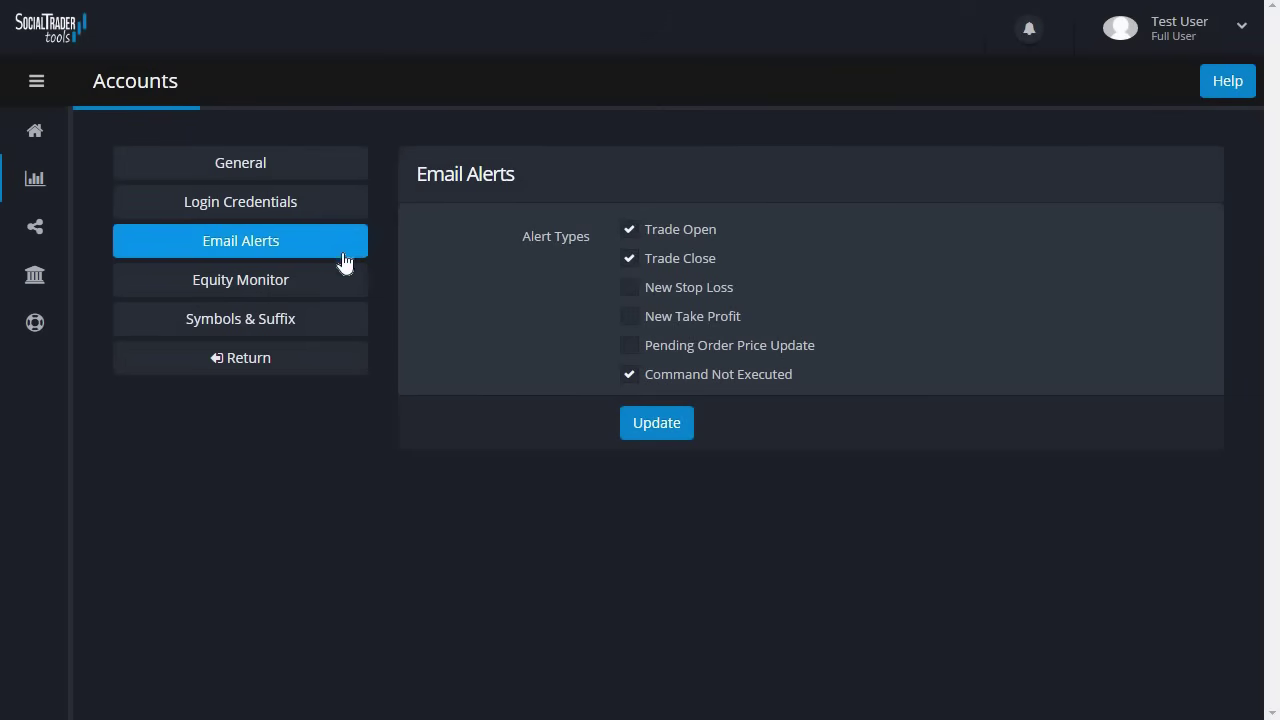
# - Set the Equity Monitor to an Email alert at equity value 8000 and save it
pyautogui.click(343, 285)
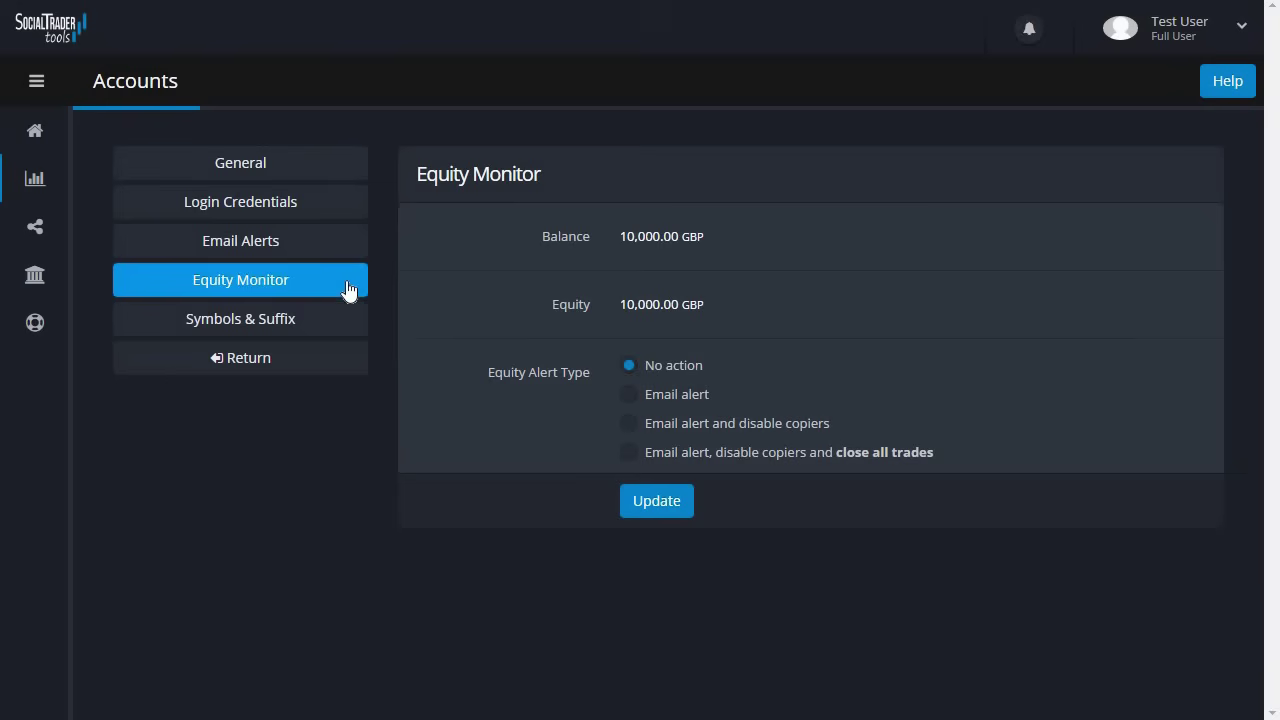
pyautogui.click(630, 395)
pyautogui.click(645, 512)
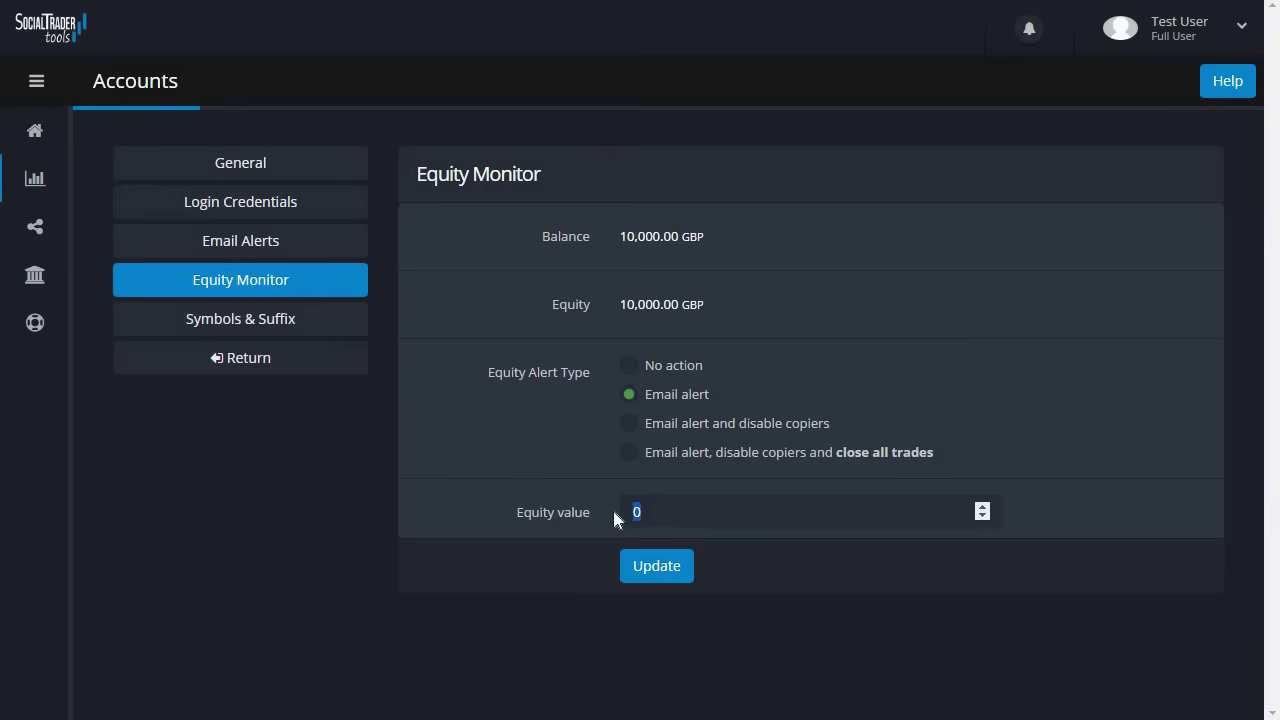
pyautogui.write('8000')
pyautogui.click(656, 563)
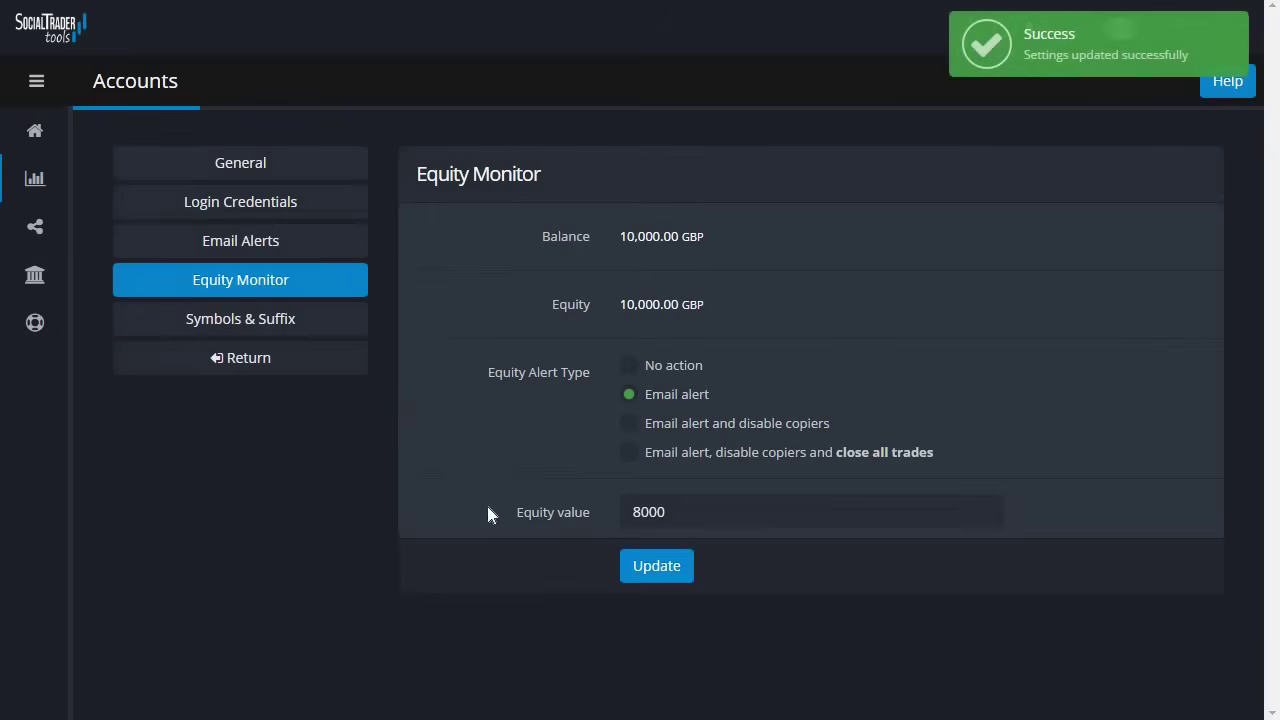
# - Review the Symbols & Suffix page, checking the -sb suffix on symbols like AUDCAD-sb
pyautogui.click(321, 336)
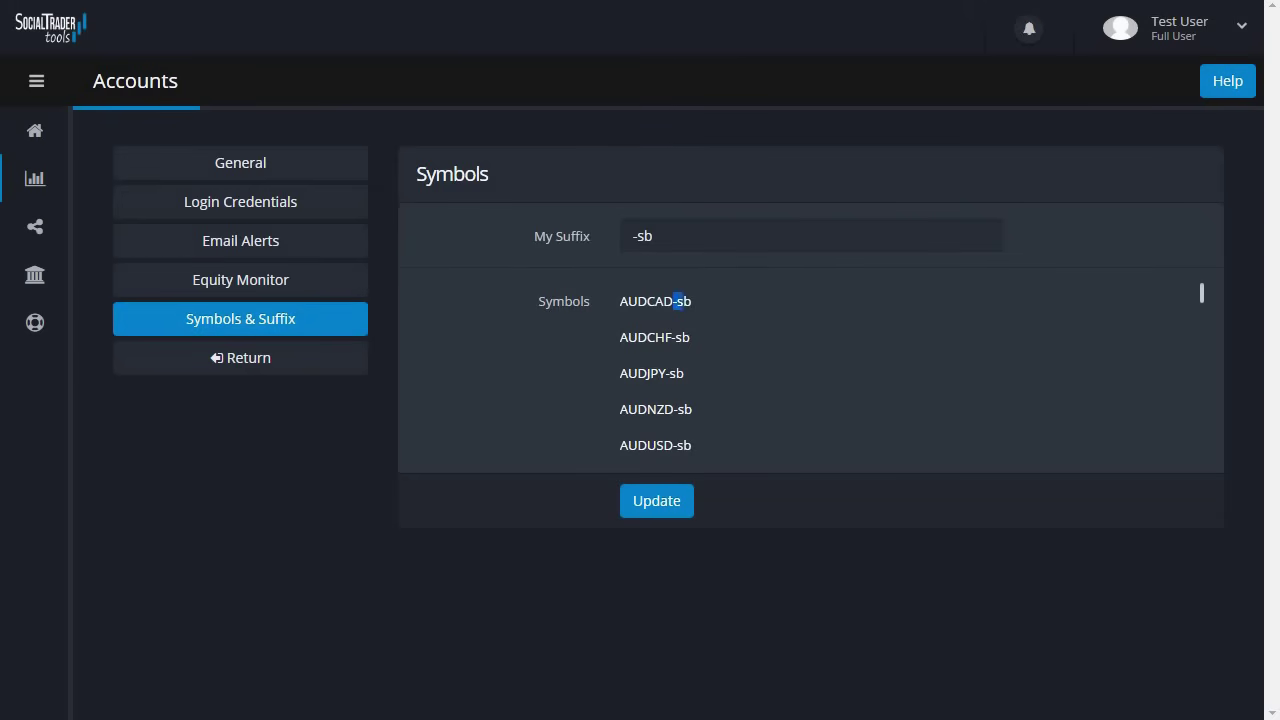
pyautogui.moveTo(680, 301); pyautogui.dragTo(697, 313)
pyautogui.click(697, 310)
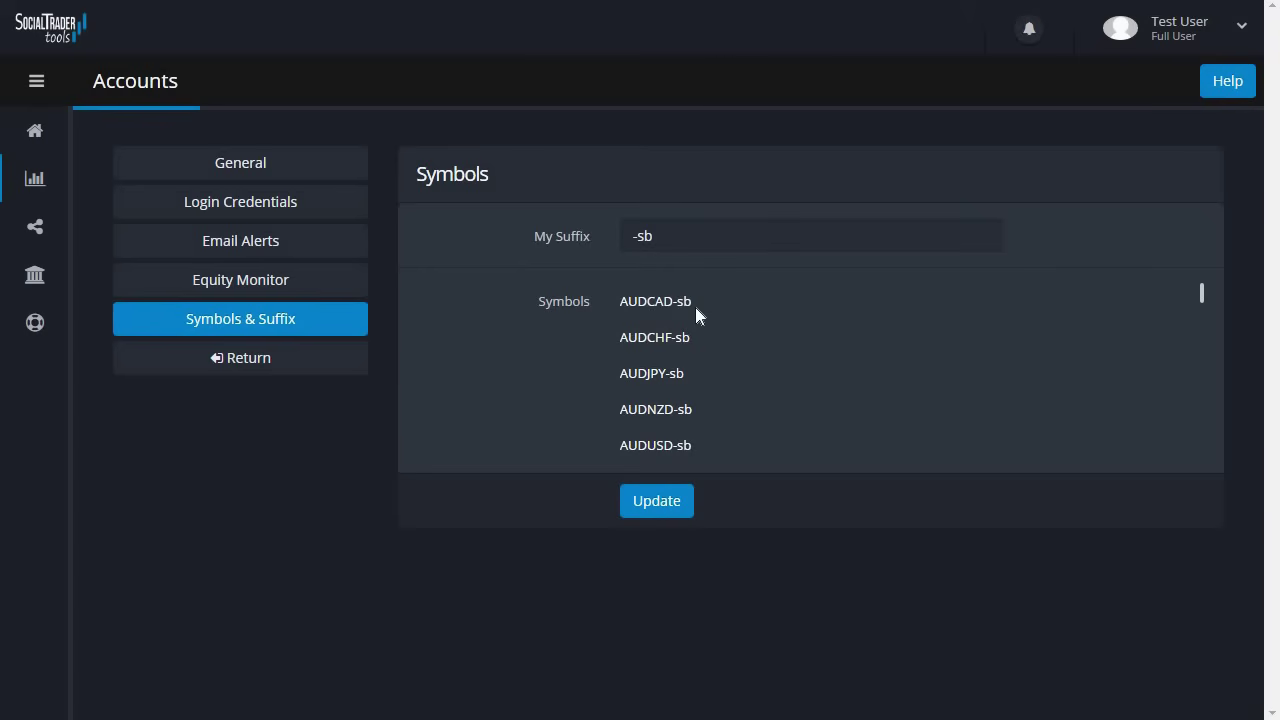